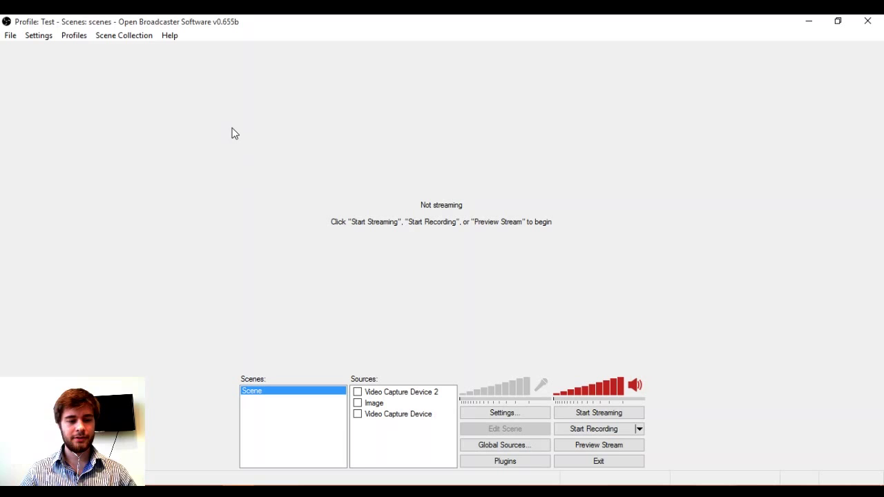
# Create a new profile named 'OBS Tutorial' and make it the active profile.
pyautogui.click(76, 35)
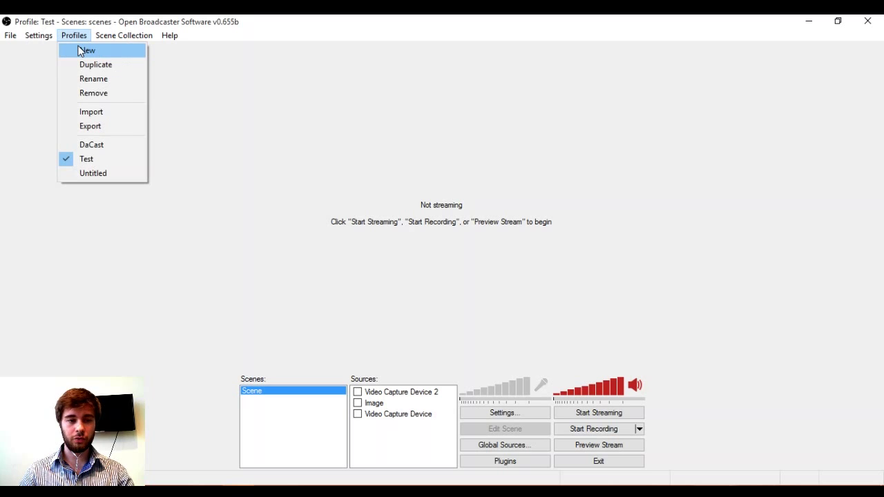
pyautogui.click(81, 50)
pyautogui.write('O')
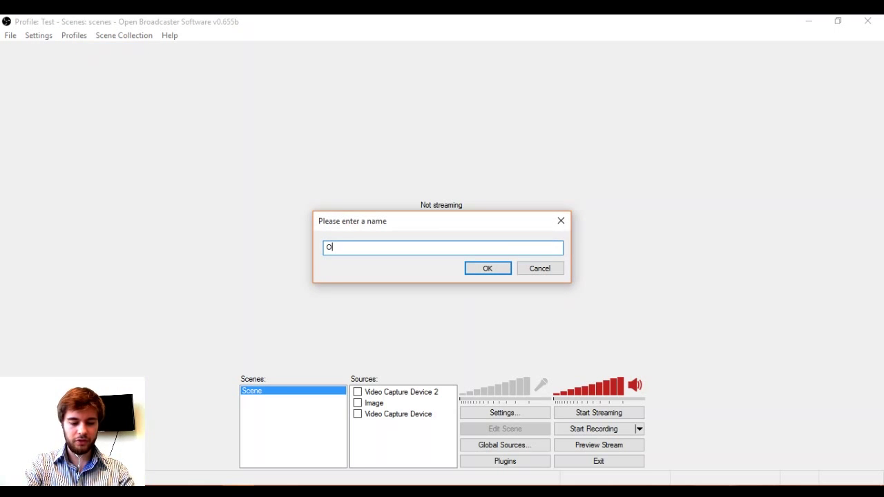
pyautogui.write('BS Tutorial')
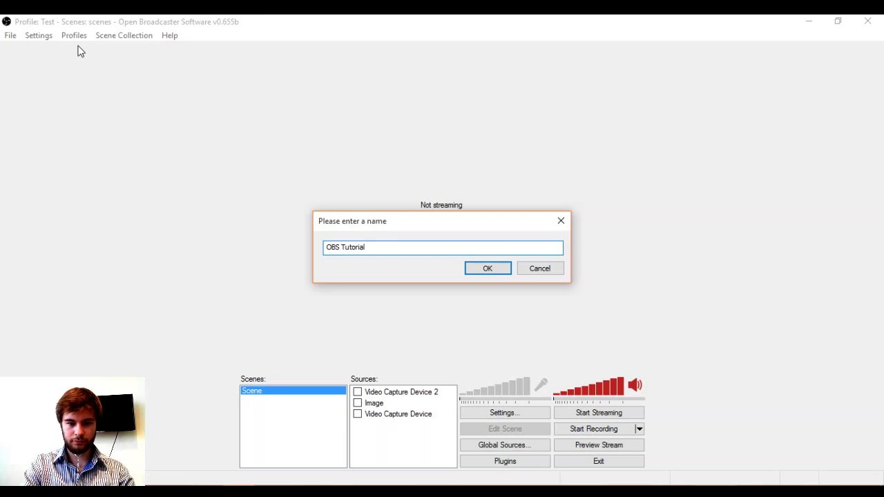
pyautogui.press('Return')
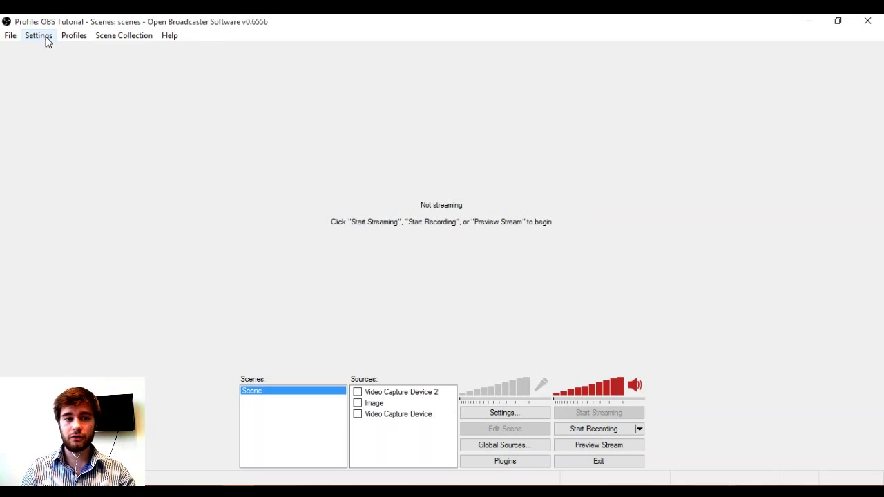
# In the Encoding settings, change the audio bitrate from 96 to 192.
pyautogui.click(46, 37)
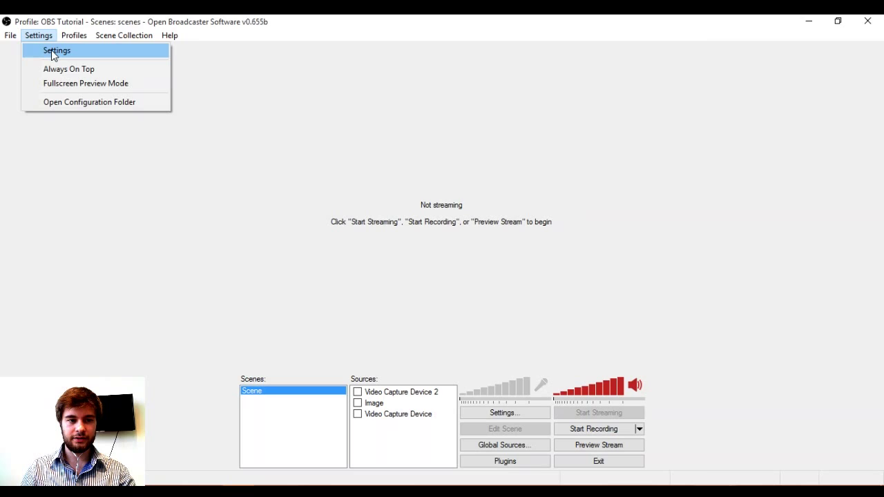
pyautogui.click(51, 50)
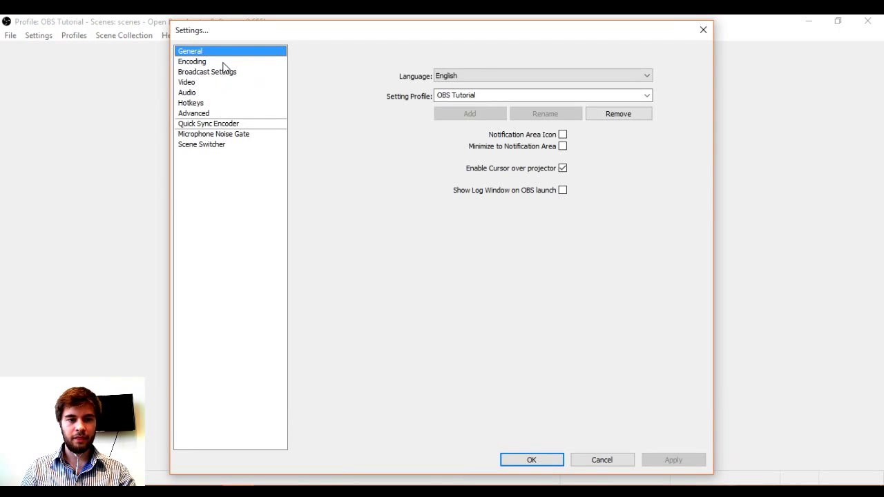
pyautogui.click(223, 63)
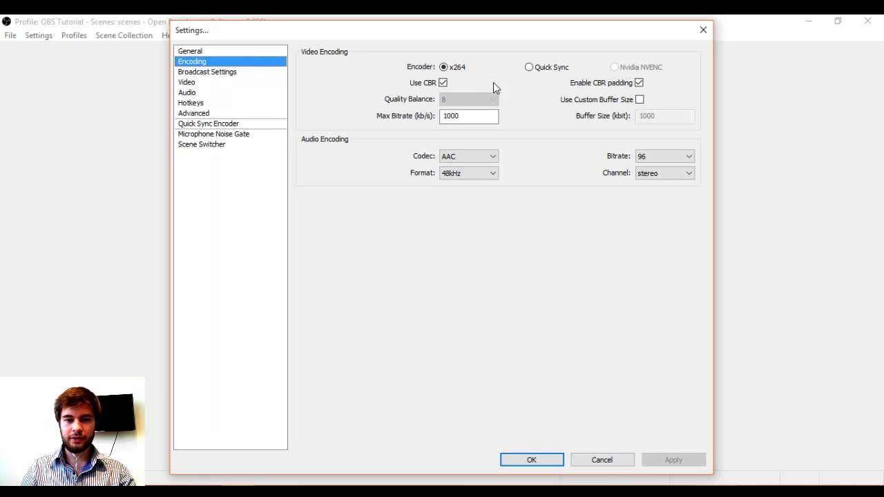
pyautogui.moveTo(469, 119)
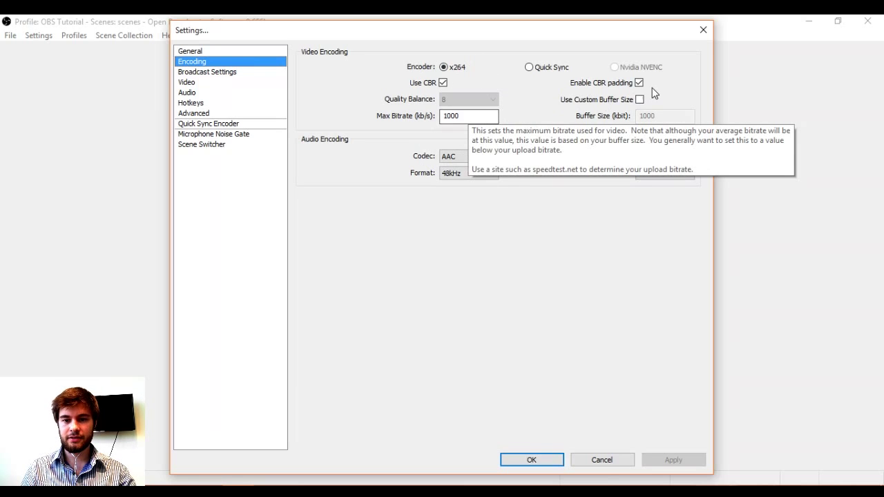
pyautogui.moveTo(638, 84)
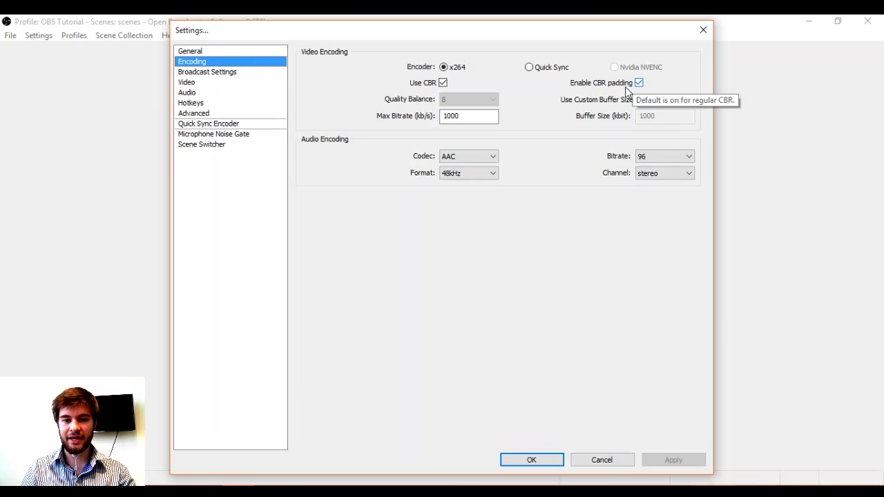
pyautogui.click(670, 156)
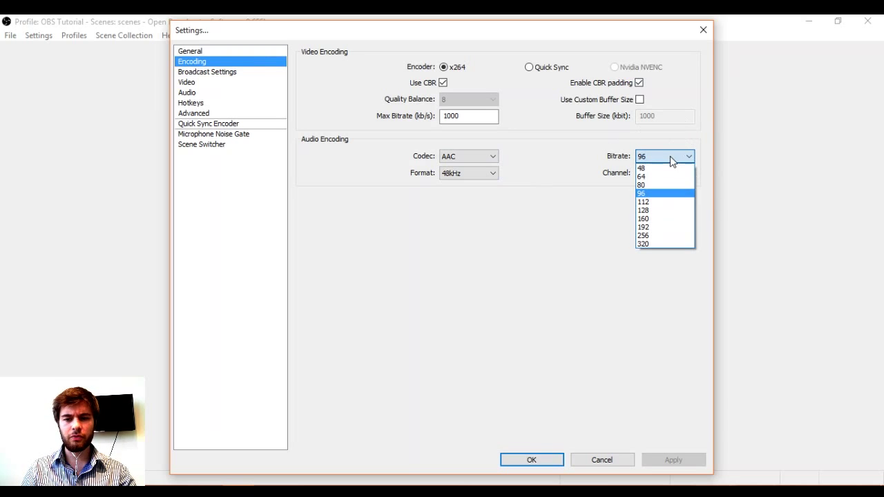
pyautogui.click(656, 227)
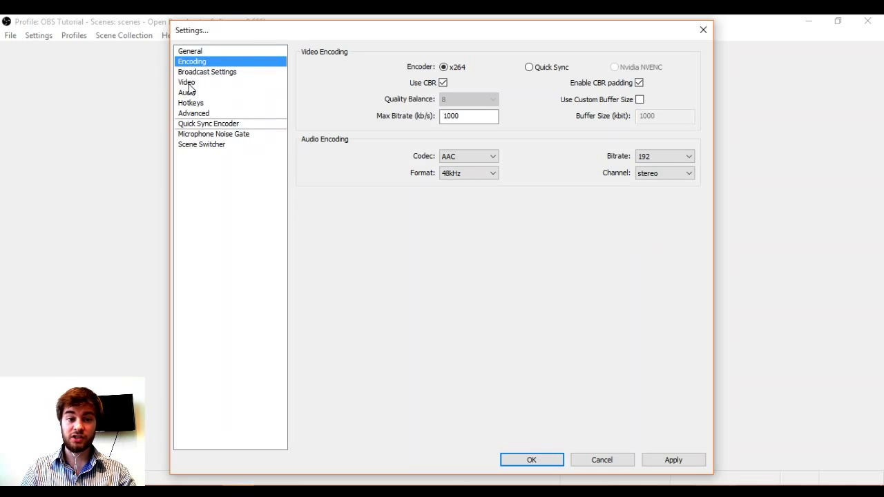
pyautogui.click(188, 83)
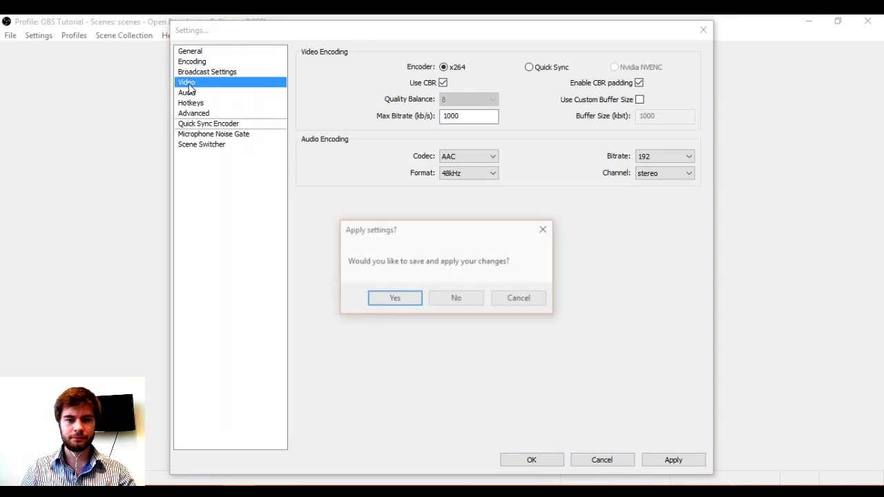
# Apply the 192 bitrate change, keep the video downscale at None (1366x768), and view Audio settings.
pyautogui.click(403, 301)
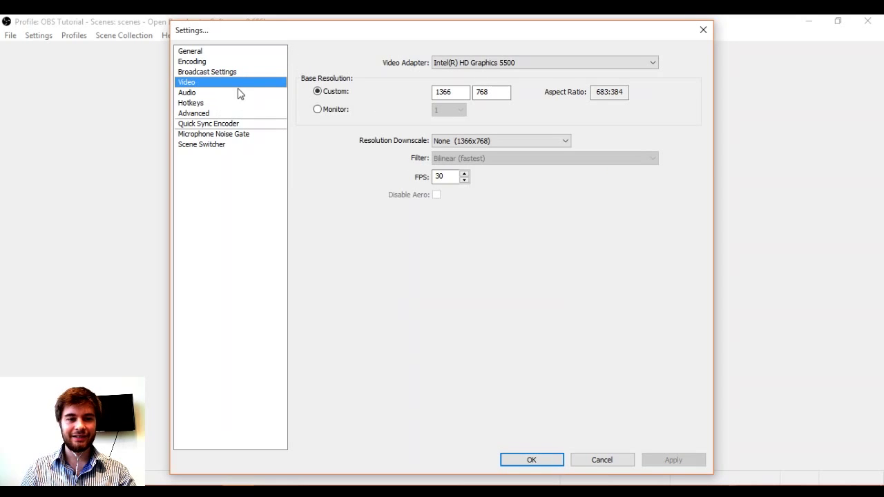
pyautogui.click(495, 141)
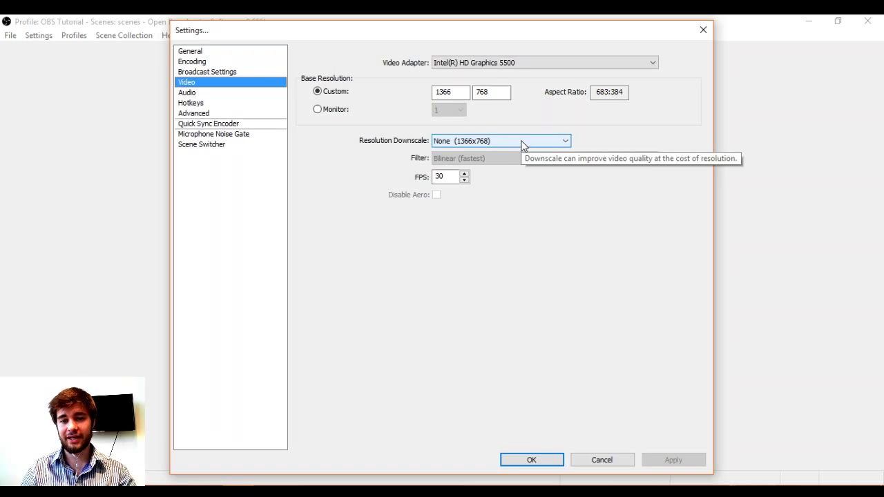
pyautogui.click(520, 141)
pyautogui.click(521, 140)
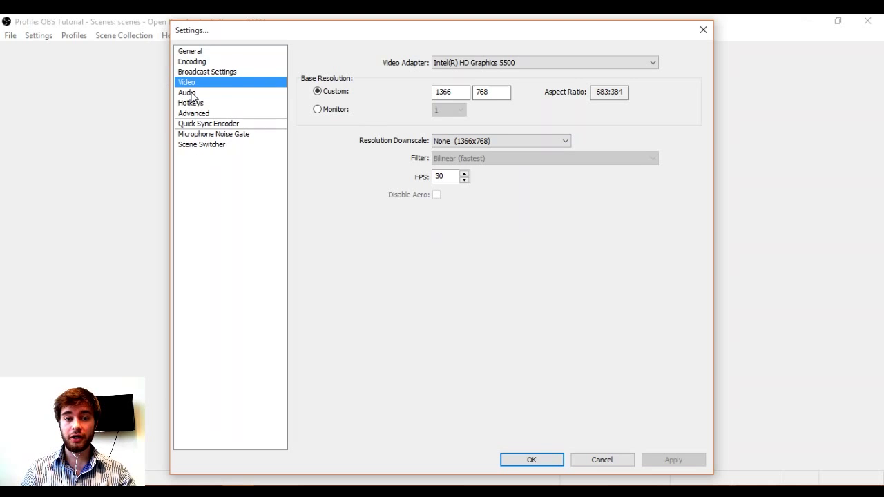
pyautogui.click(188, 92)
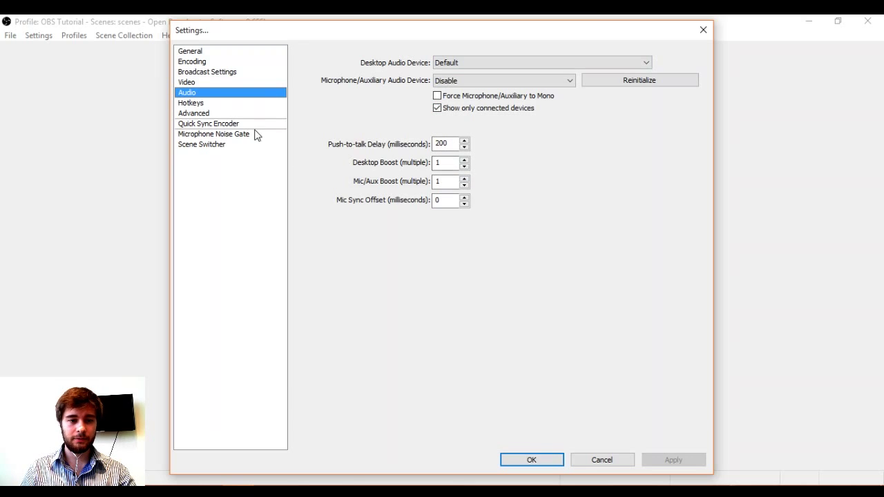
# Set broadcast Mode to Live Stream and Streaming Service to Custom, leaving the FMS URL field ready.
pyautogui.click(207, 72)
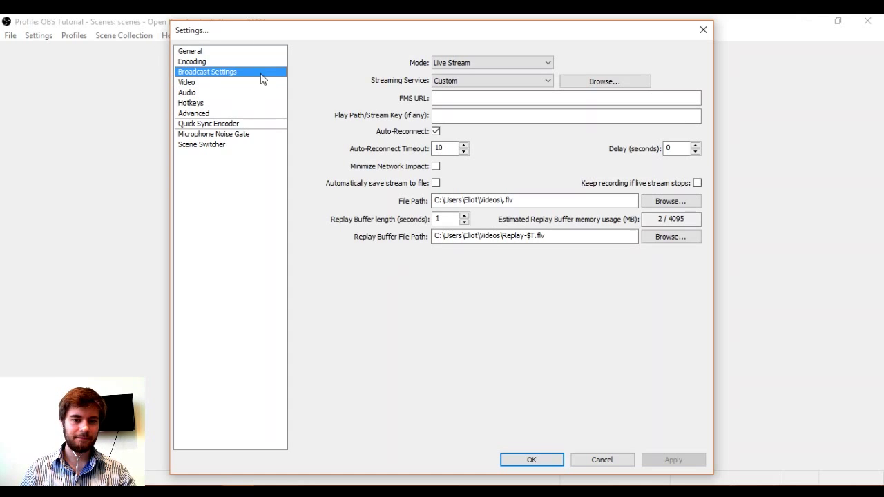
pyautogui.click(539, 64)
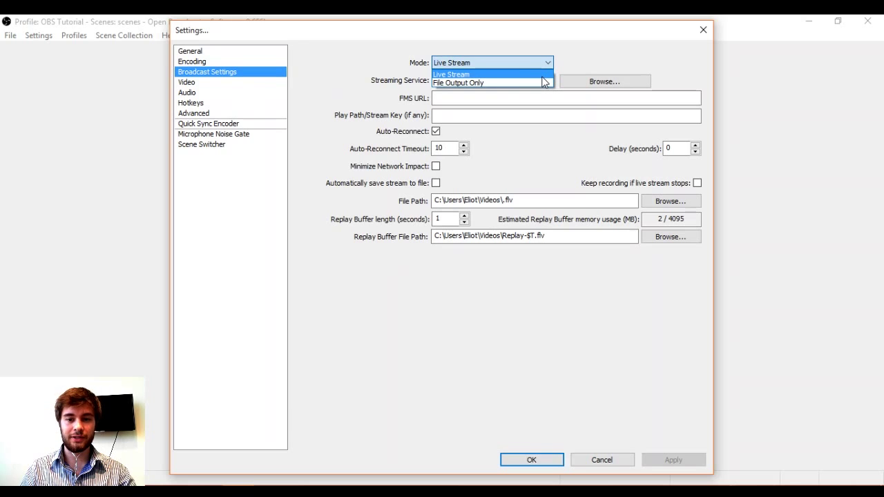
pyautogui.click(543, 76)
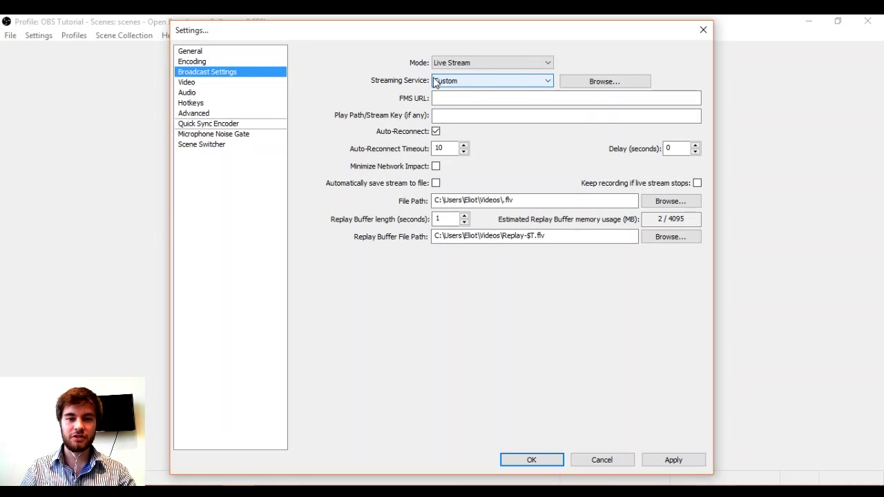
pyautogui.click(502, 81)
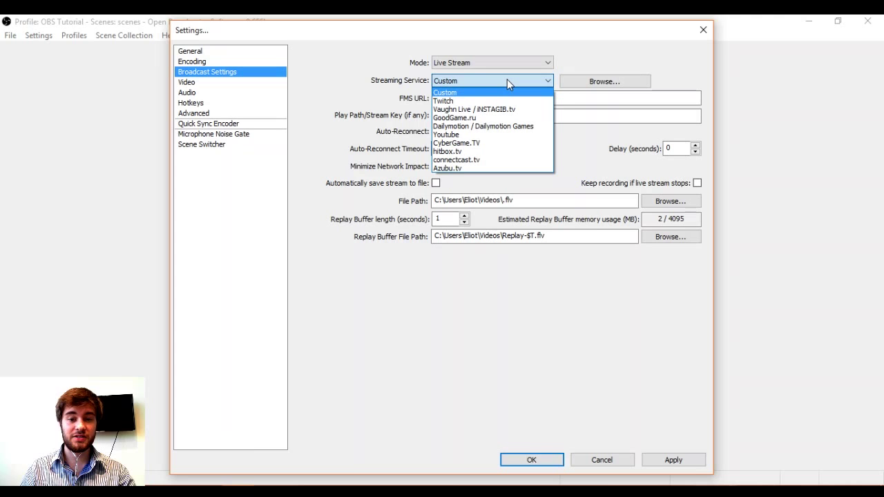
pyautogui.click(506, 79)
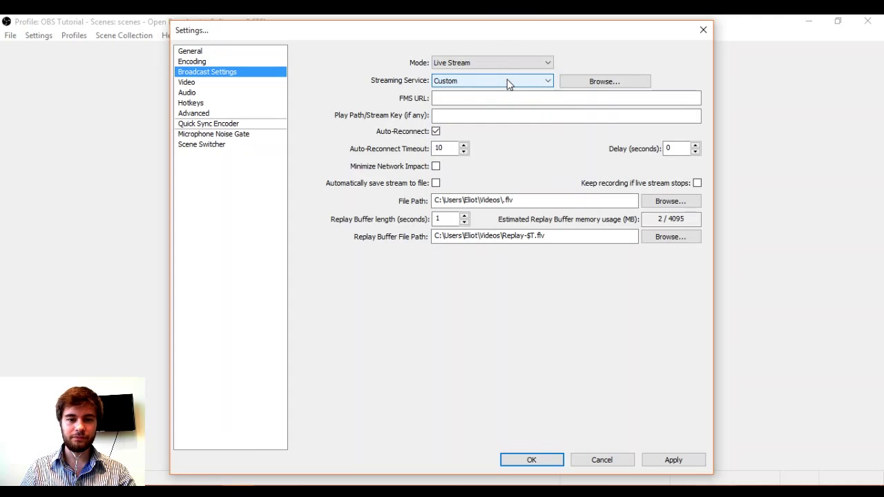
pyautogui.click(495, 99)
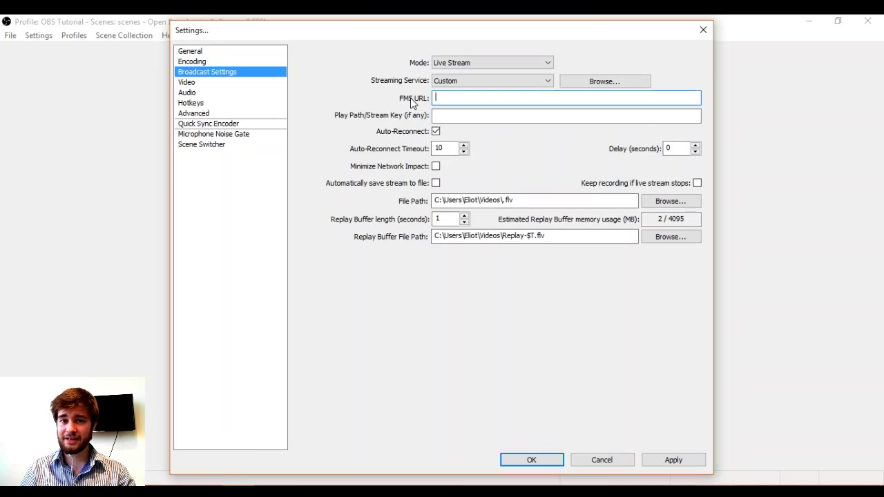
pyautogui.click(411, 100)
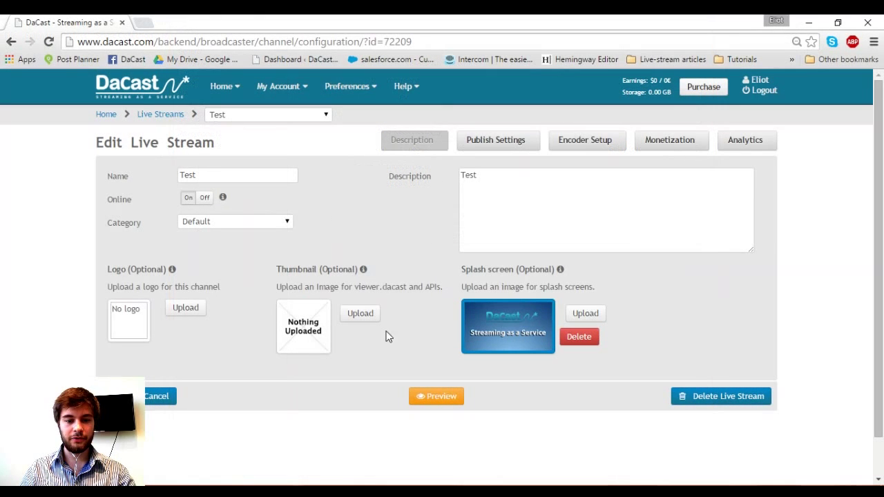
# In DaCast Encoder Setup, keep USA (Kansas) and 350 Kb, and set resolution to 1280x720 - 16:9.
pyautogui.click(591, 145)
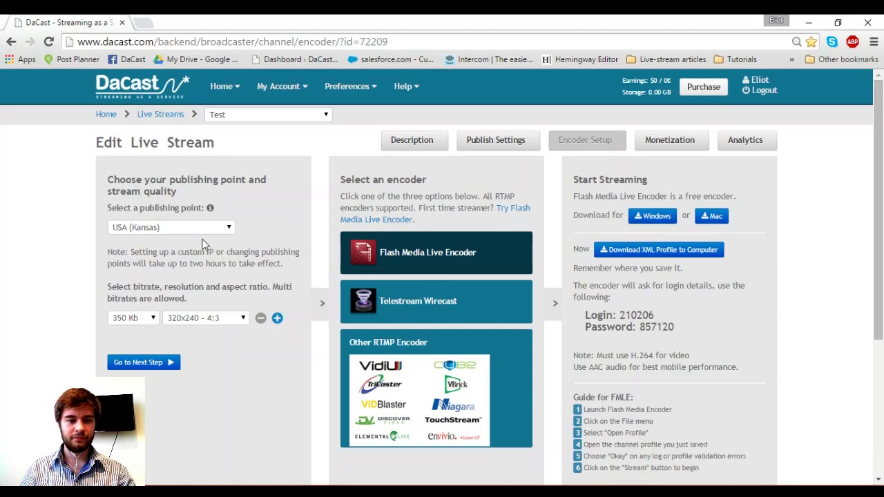
pyautogui.click(228, 226)
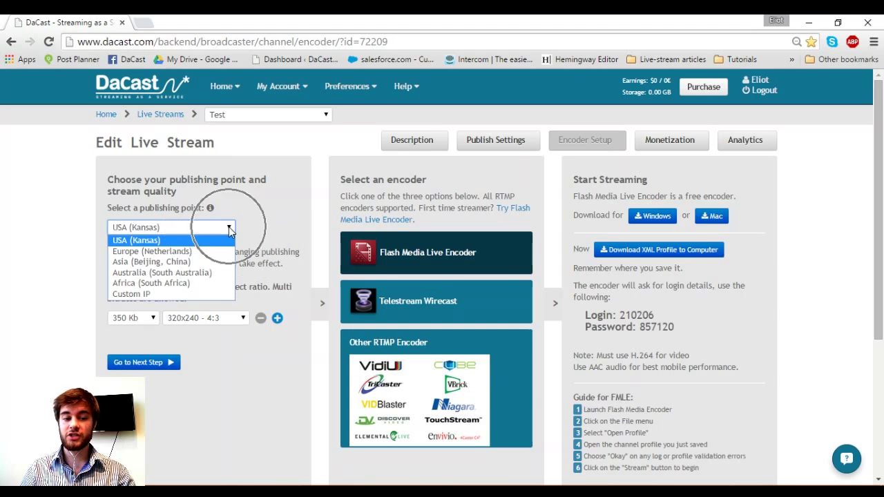
pyautogui.click(284, 221)
pyautogui.click(233, 320)
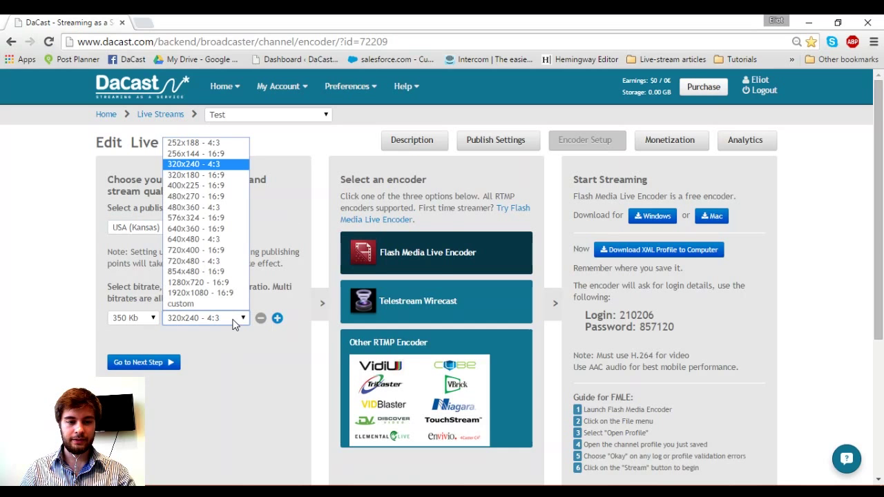
pyautogui.click(231, 282)
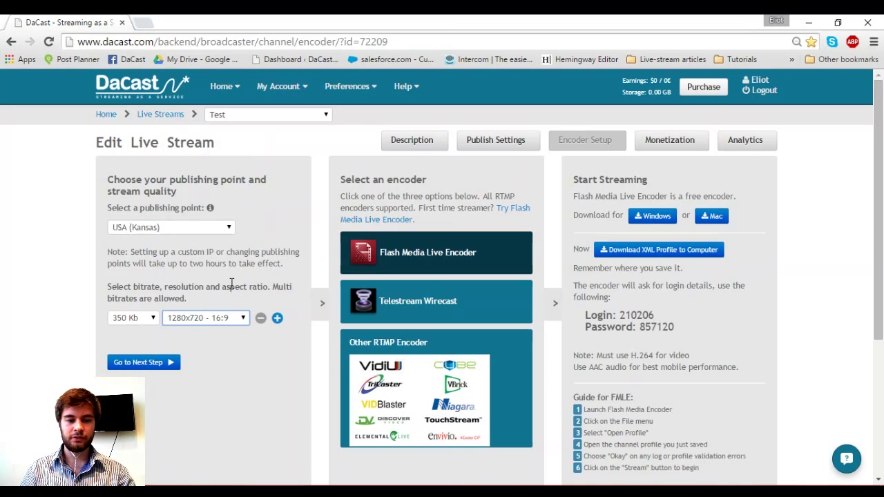
pyautogui.click(218, 334)
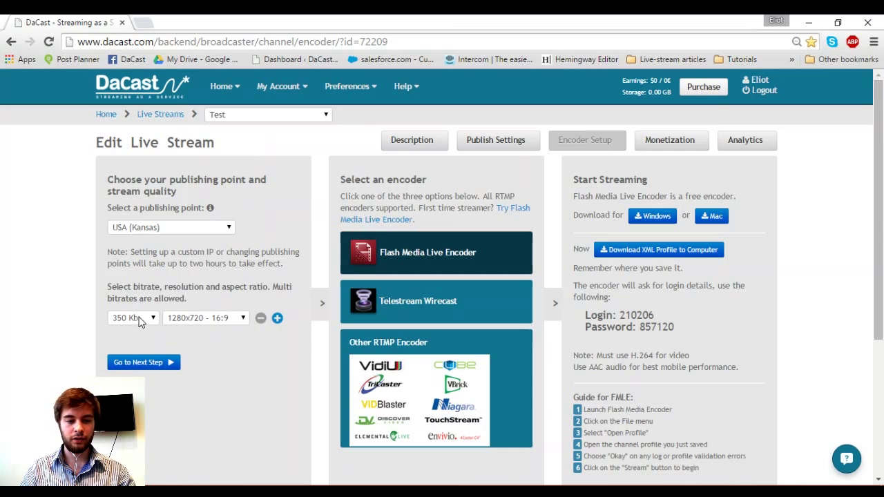
pyautogui.click(143, 319)
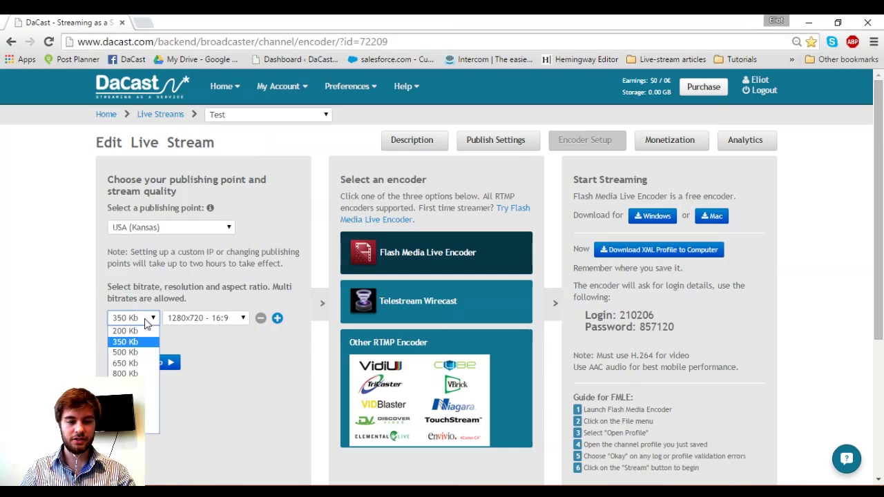
pyautogui.click(289, 356)
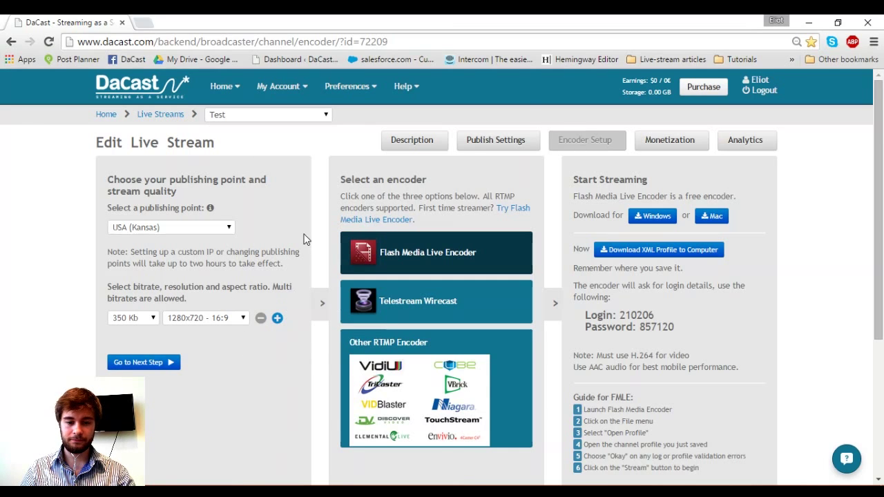
# Choose Other RTMP Encoder and copy its stream URL and stream details for OBS.
pyautogui.click(430, 366)
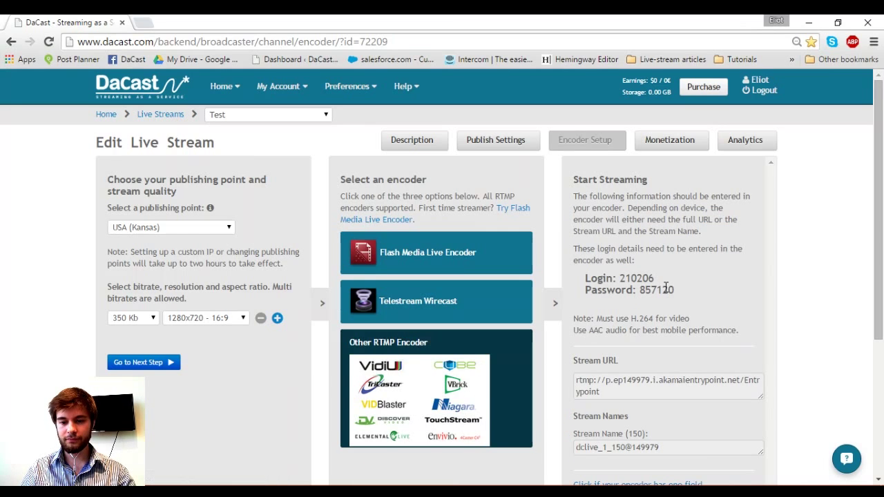
pyautogui.moveTo(655, 278); pyautogui.dragTo(682, 290)
pyautogui.click(692, 290)
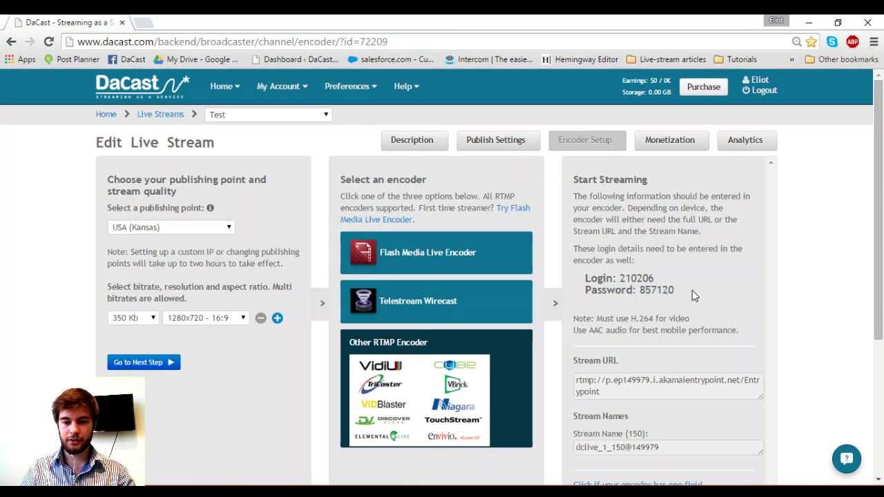
pyautogui.scroll(-1, 692, 290)
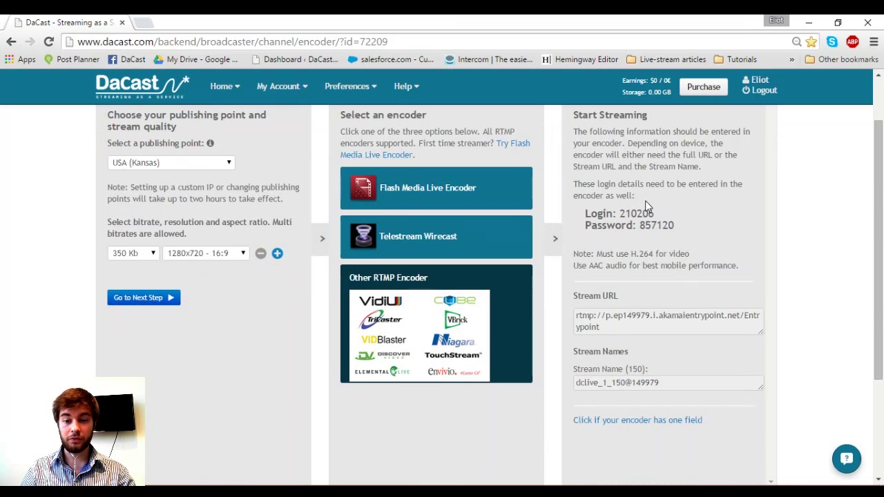
pyautogui.click(616, 302)
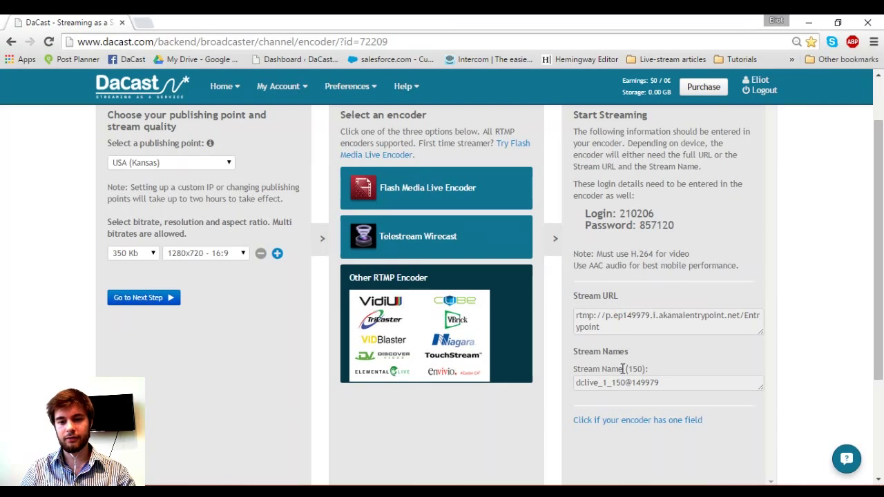
pyautogui.moveTo(618, 214); pyautogui.dragTo(587, 390)
pyautogui.click(622, 319)
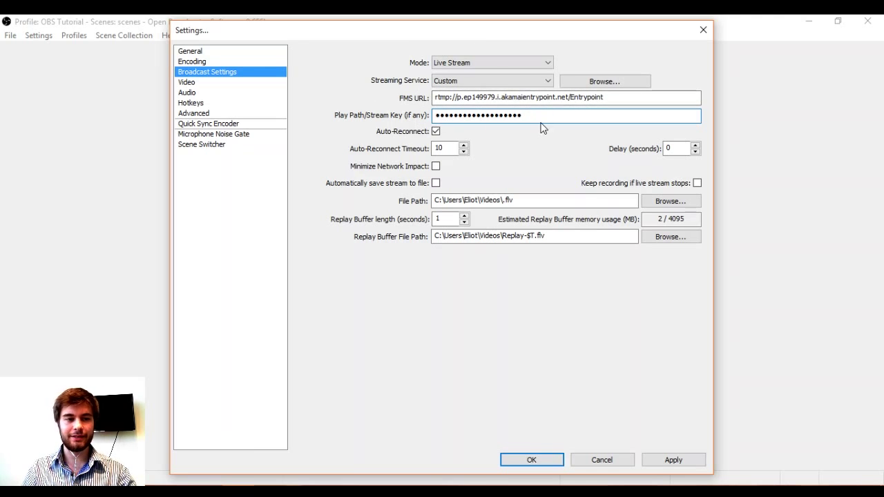
# Apply and save the stream URL and key, close Settings, and open the OBS configuration folder.
pyautogui.click(697, 464)
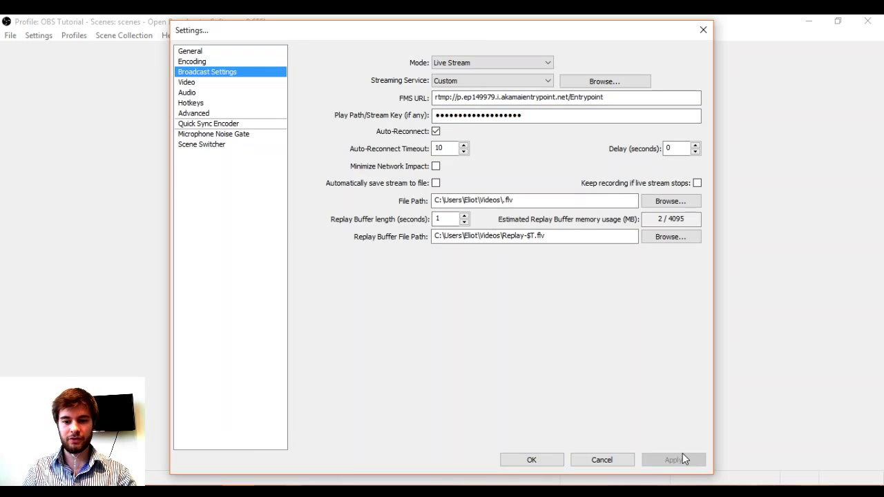
pyautogui.click(532, 460)
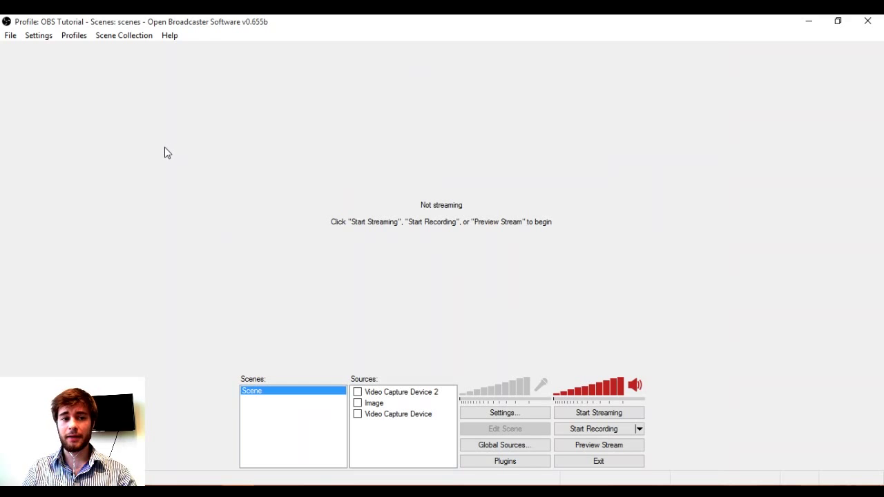
pyautogui.click(39, 36)
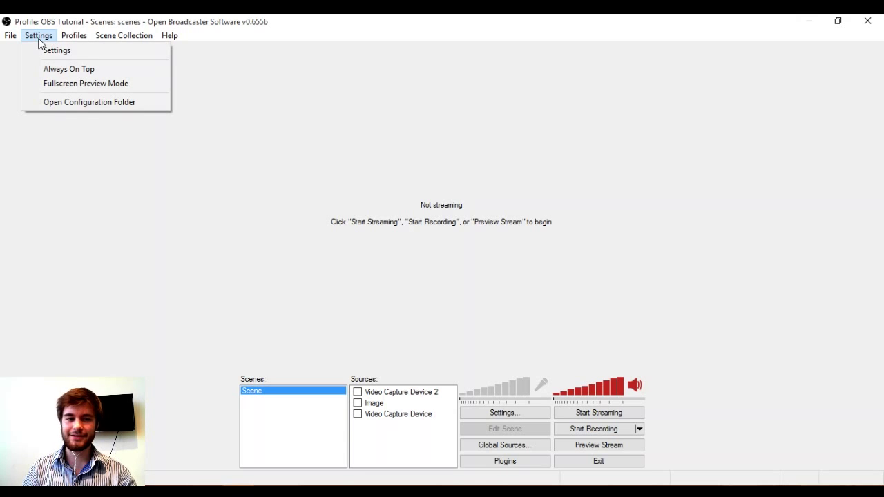
pyautogui.click(45, 38)
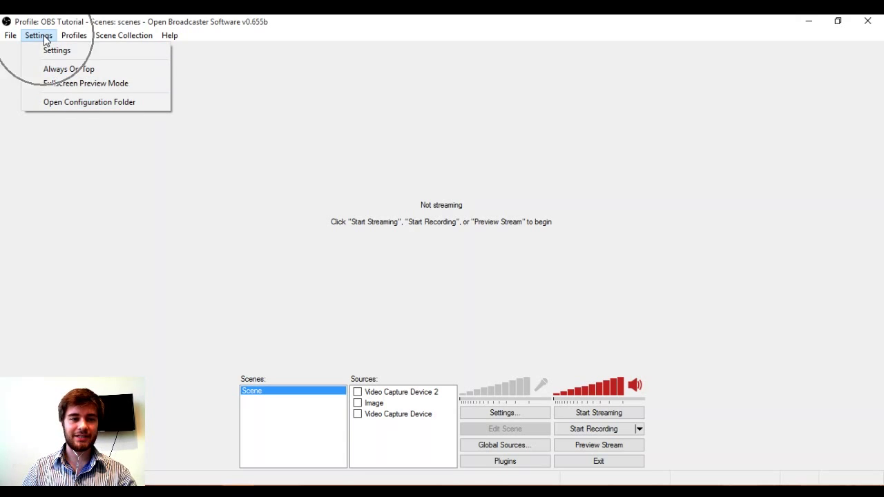
pyautogui.click(76, 103)
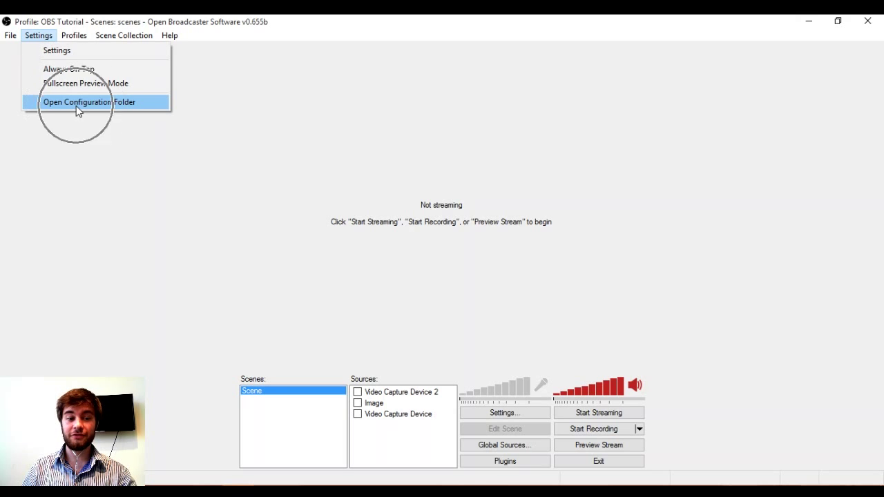
# Go into the profiles folder and open the OBS Tutorial profile file in a text editor.
pyautogui.click(76, 103)
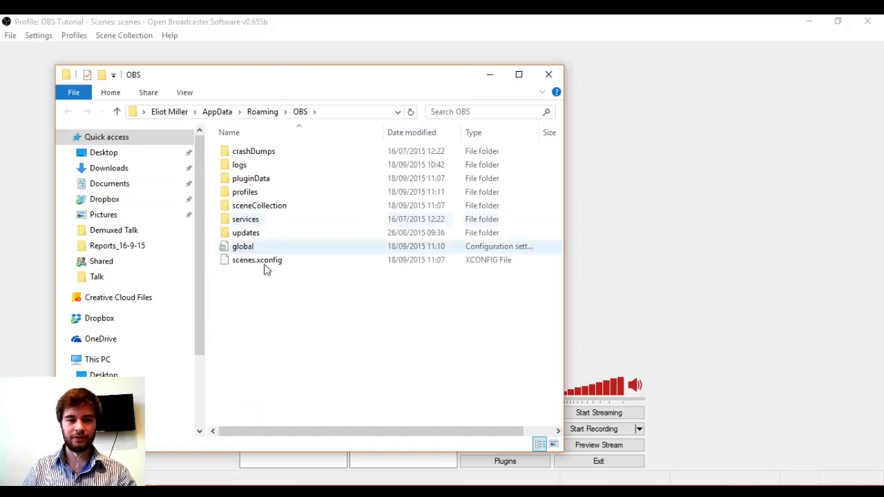
pyautogui.doubleClick(252, 194)
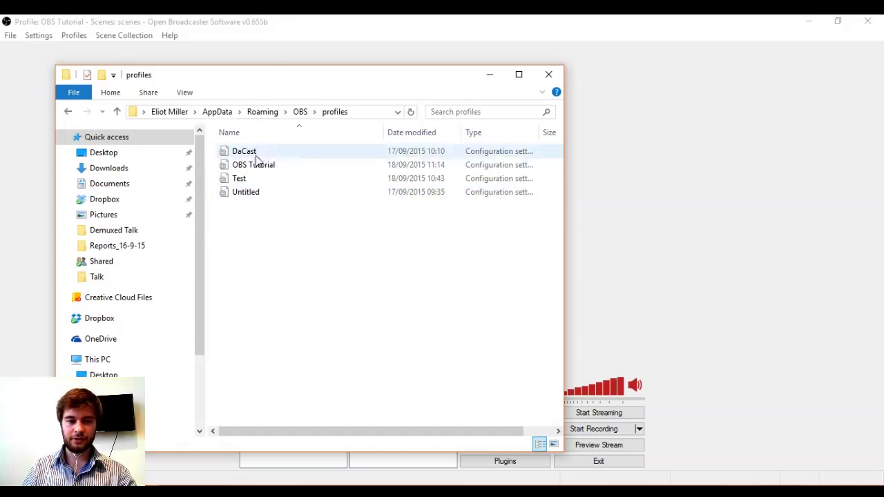
pyautogui.click(242, 167)
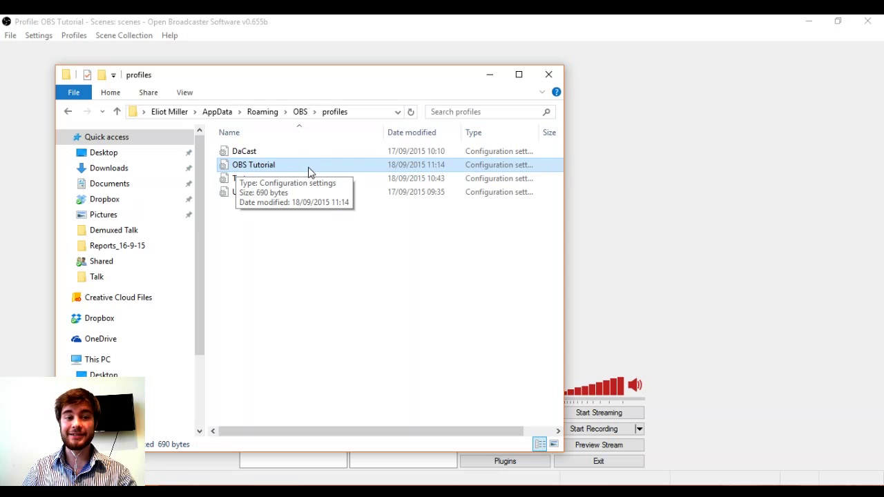
pyautogui.click(636, 215)
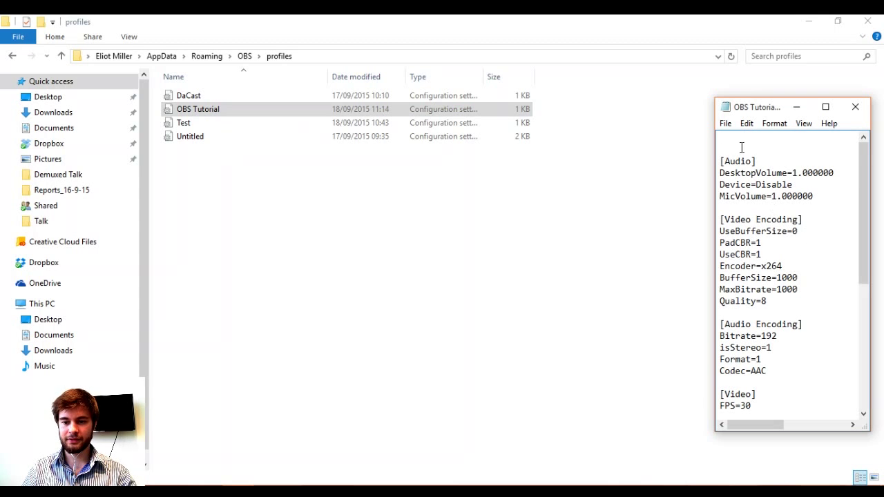
# Add Username= and Password= lines with the DaCast login under [Publish], save, and close Notepad.
pyautogui.scroll(-3, 743, 149)
pyautogui.scroll(-4, 751, 156)
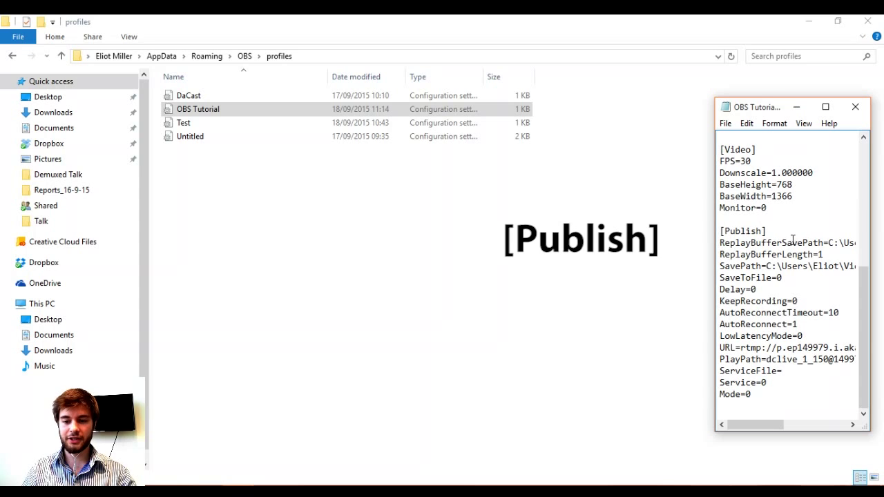
pyautogui.click(773, 404)
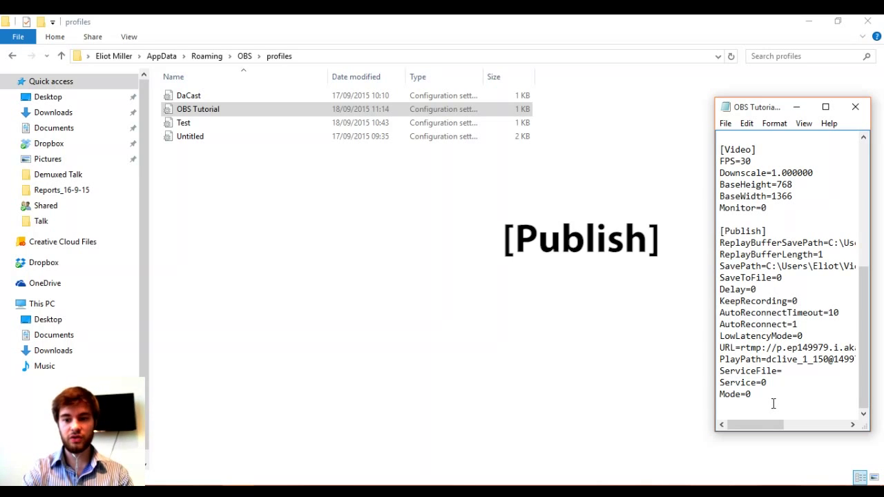
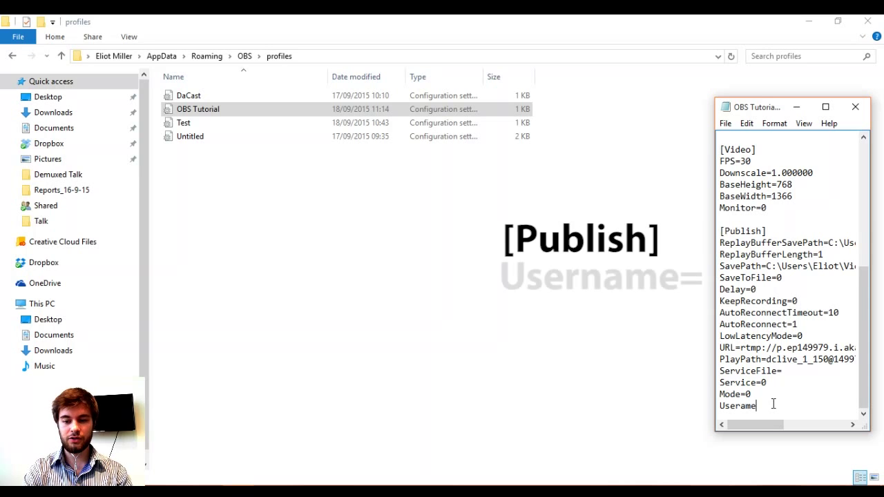
pyautogui.press('BackSpace')
pyautogui.press('BackSpace')
pyautogui.press('BackSpace')
pyautogui.press('BackSpace')
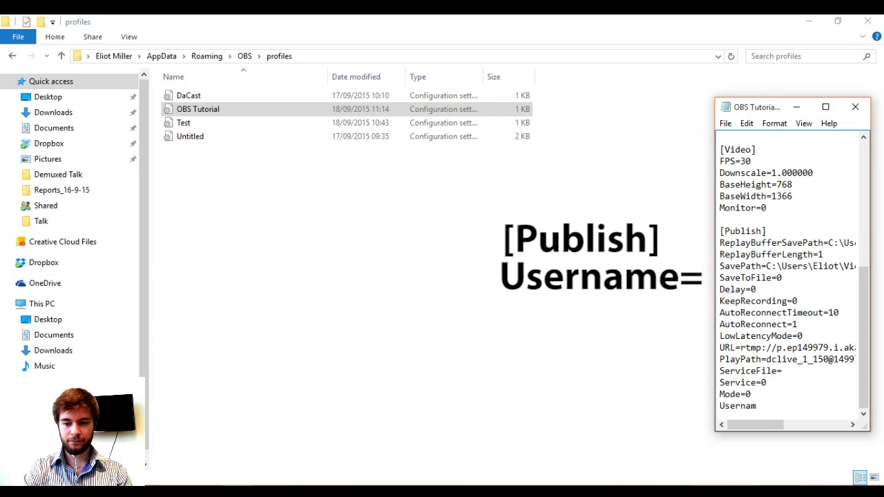
pyautogui.press('Return')
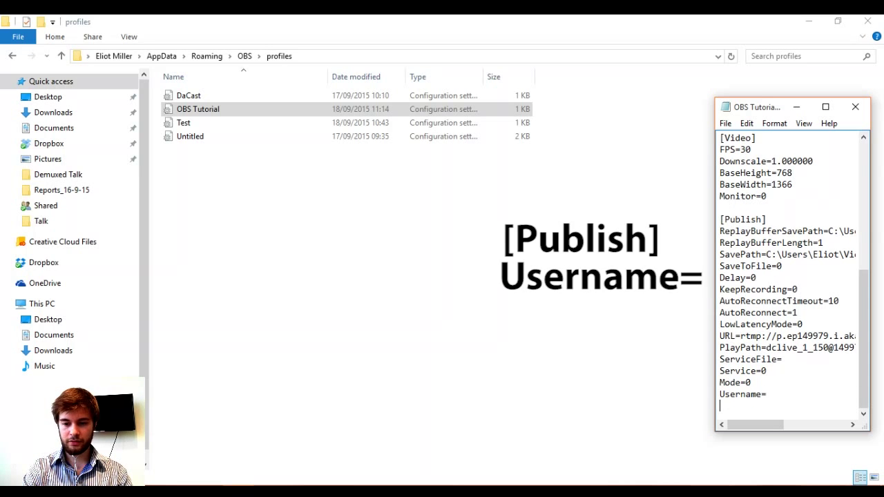
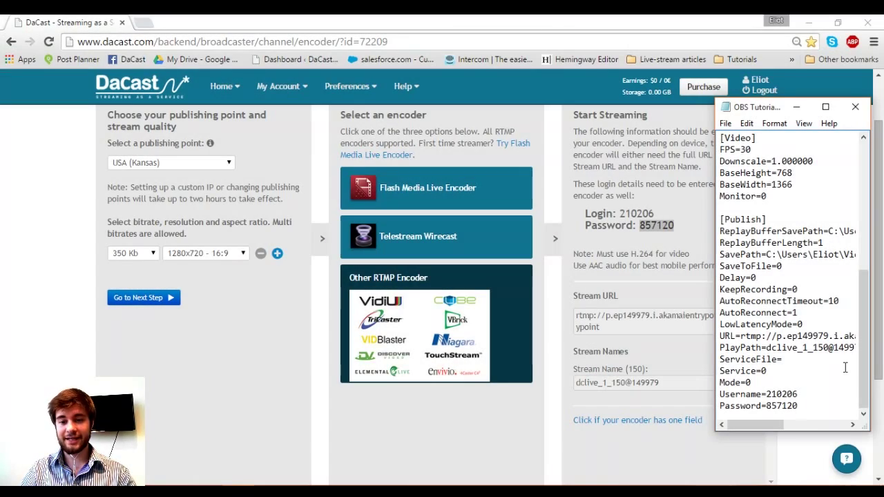
pyautogui.hotkey('ctrl', 's')
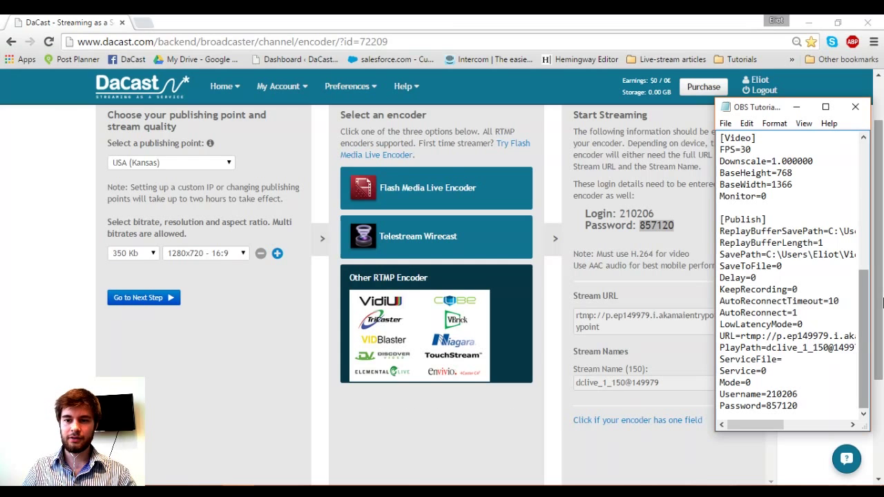
pyautogui.click(867, 108)
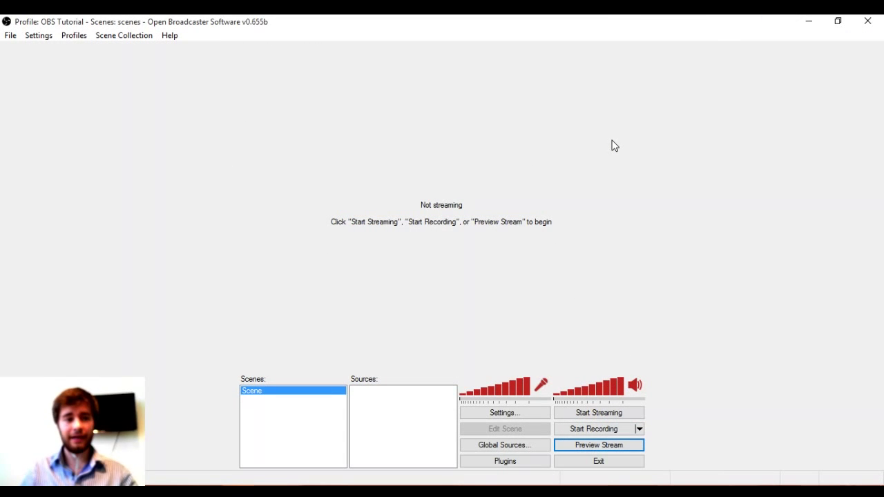
pyautogui.click(39, 35)
pyautogui.click(45, 51)
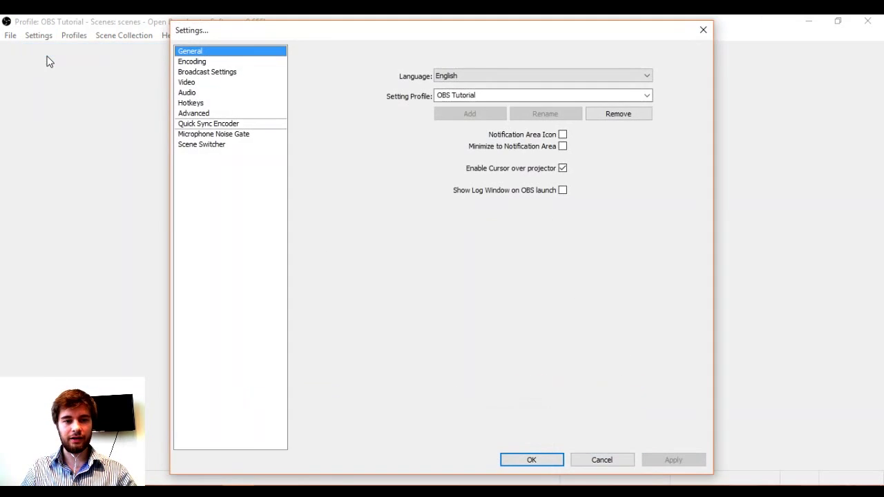
pyautogui.click(201, 72)
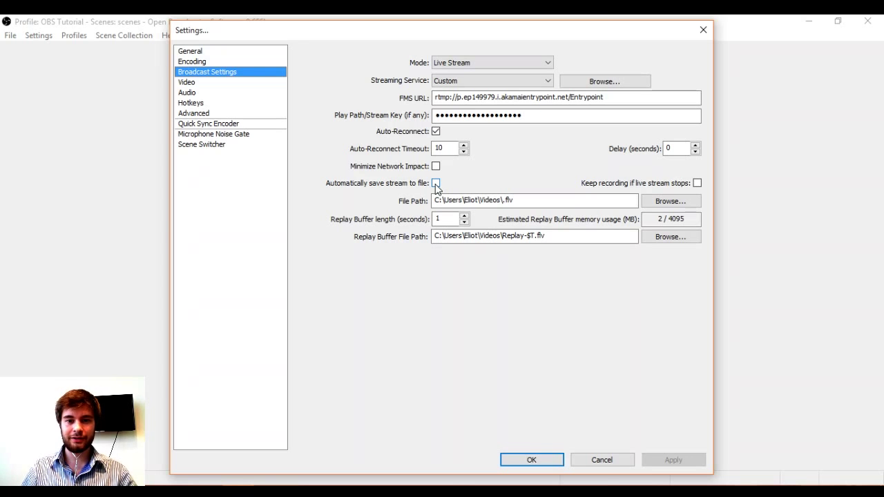
pyautogui.click(523, 460)
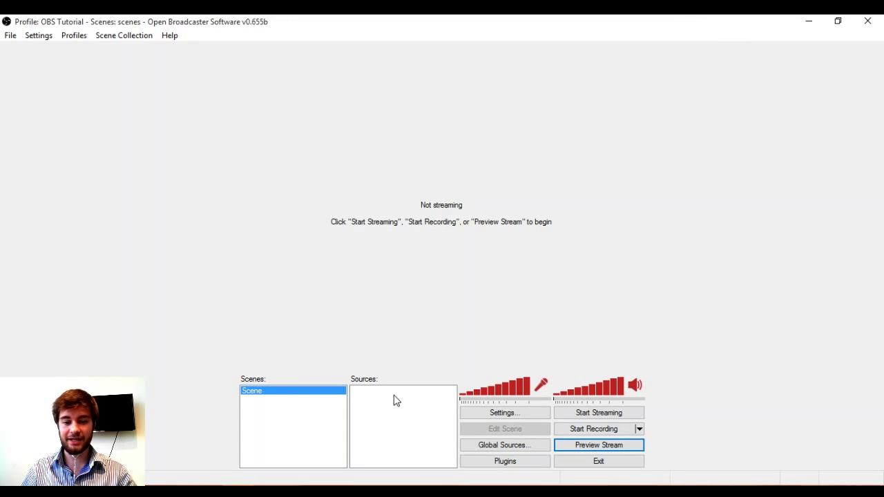
# Add a Video Capture Device source to the scene with its default name.
pyautogui.rightClick(394, 398)
pyautogui.moveTo(431, 408)
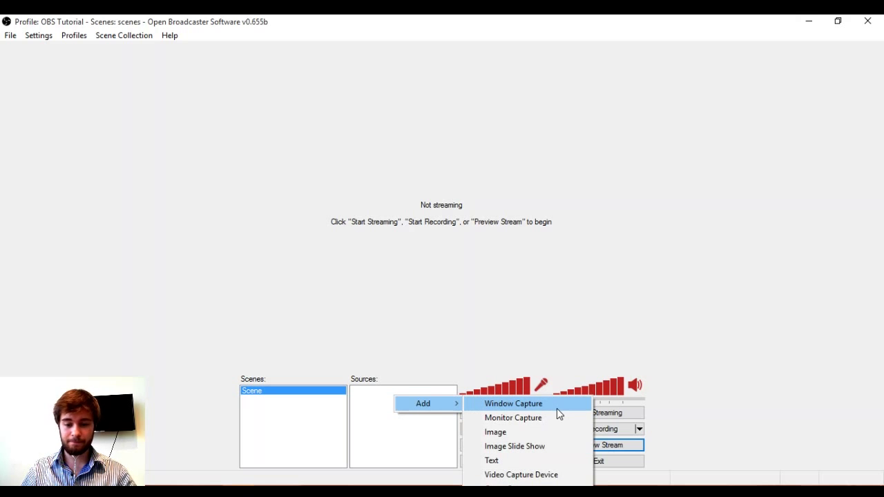
pyautogui.click(546, 476)
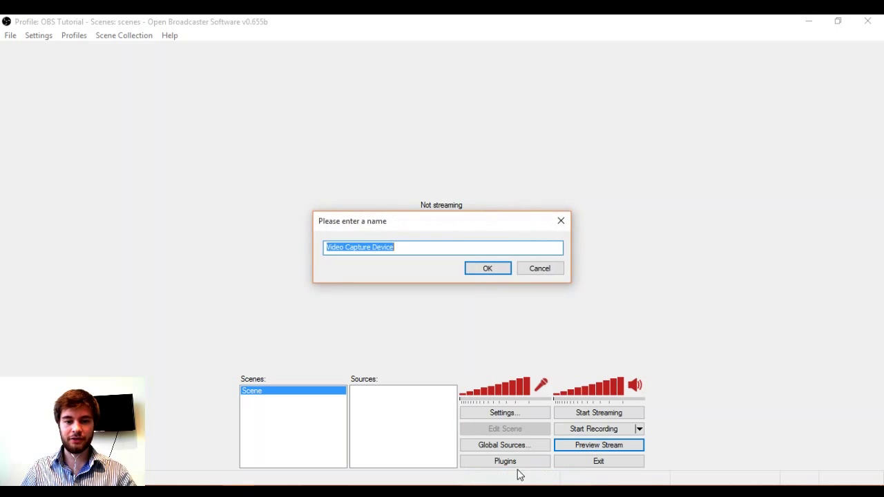
pyautogui.click(490, 270)
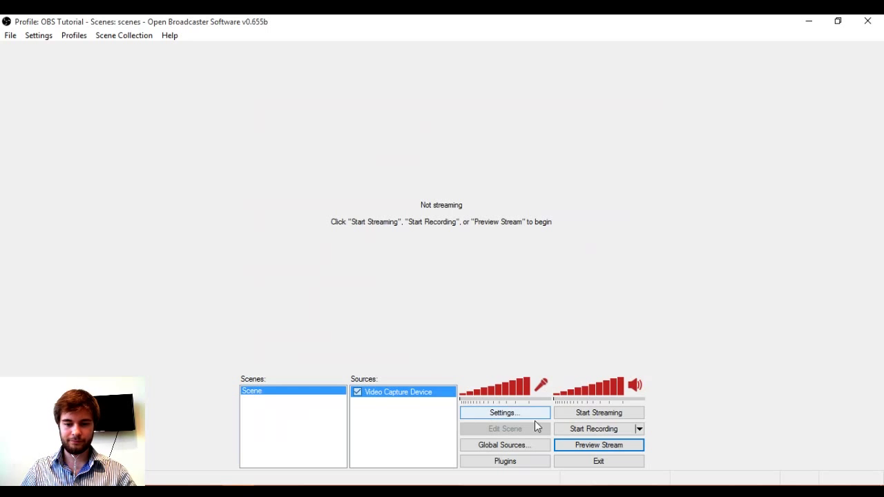
# Preview the webcam stream and lower the microphone volume to about 80%.
pyautogui.click(595, 446)
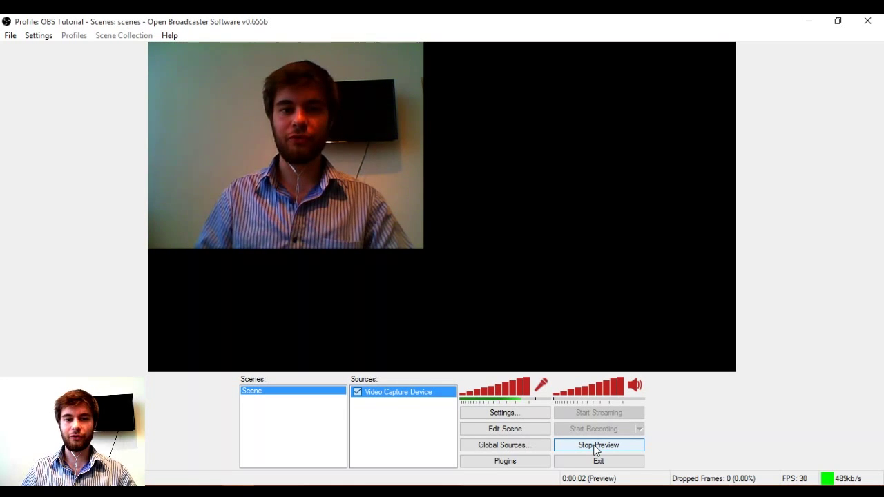
pyautogui.click(551, 394)
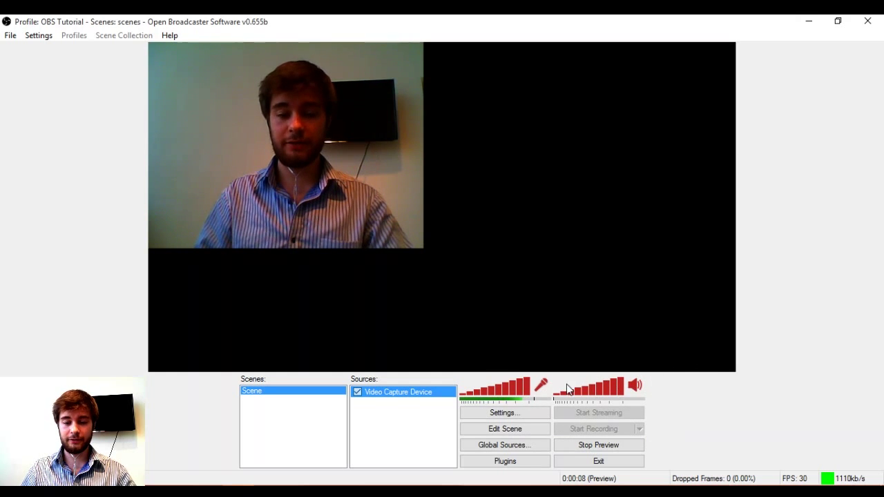
pyautogui.moveTo(529, 386); pyautogui.dragTo(499, 385)
pyautogui.click(540, 388)
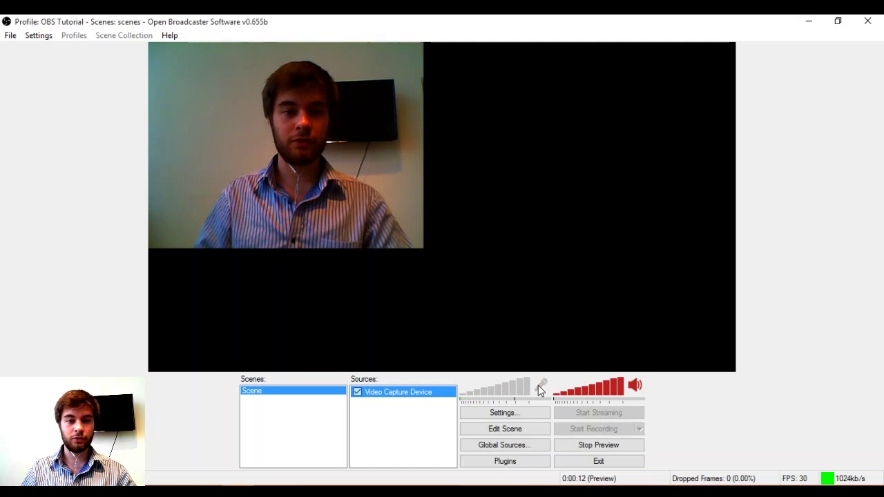
pyautogui.click(542, 386)
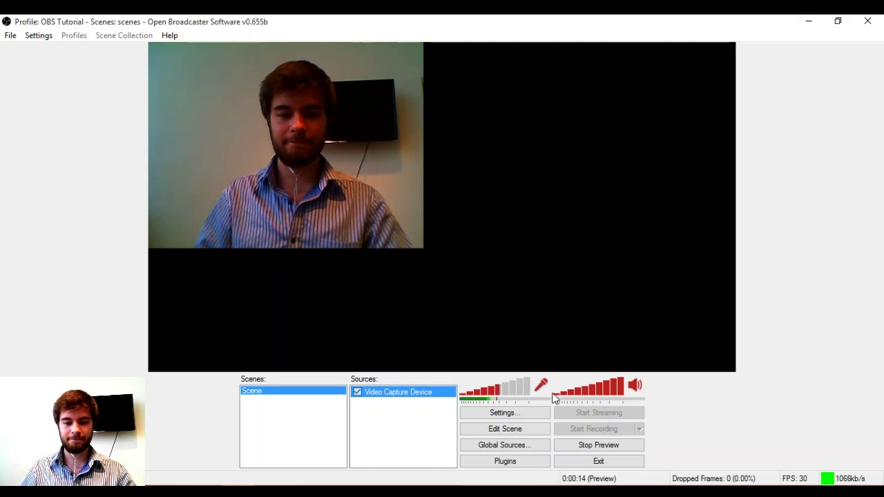
# Stop the webcam preview and start streaming live to DaCast.
pyautogui.click(577, 443)
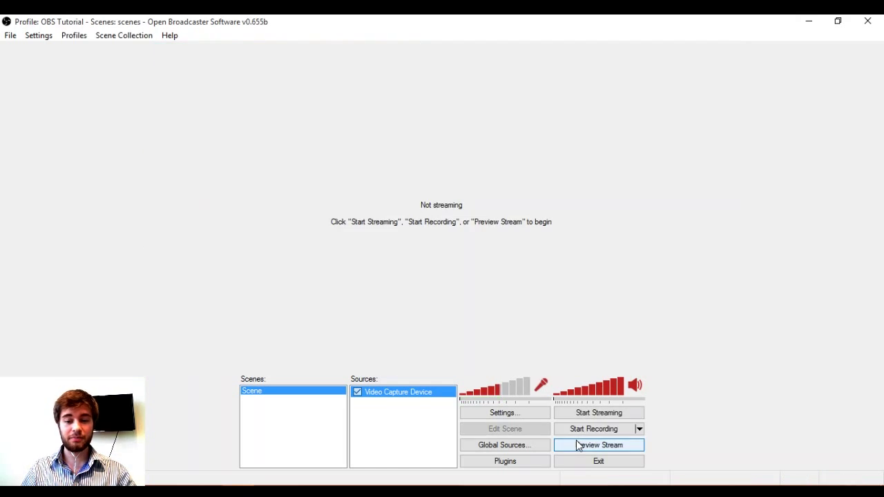
pyautogui.click(586, 415)
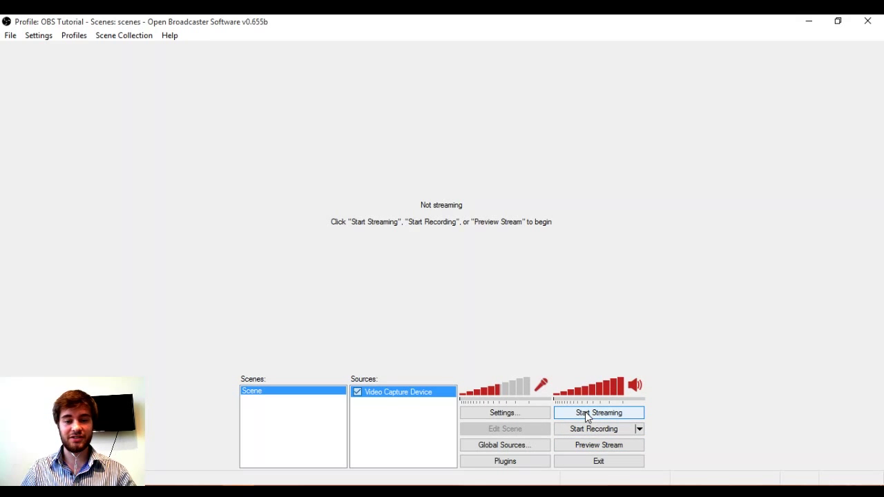